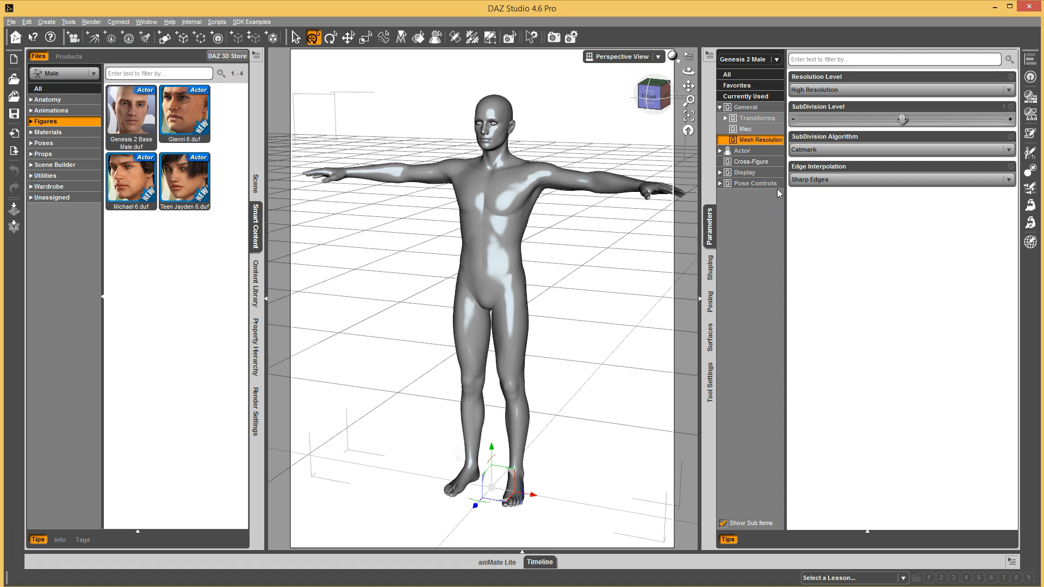
Set the Genesis 2 Male figure's resolution level to Base and start exporting it as an OBJ file named Genesis2MaleBase.
click(831, 89)
click(814, 102)
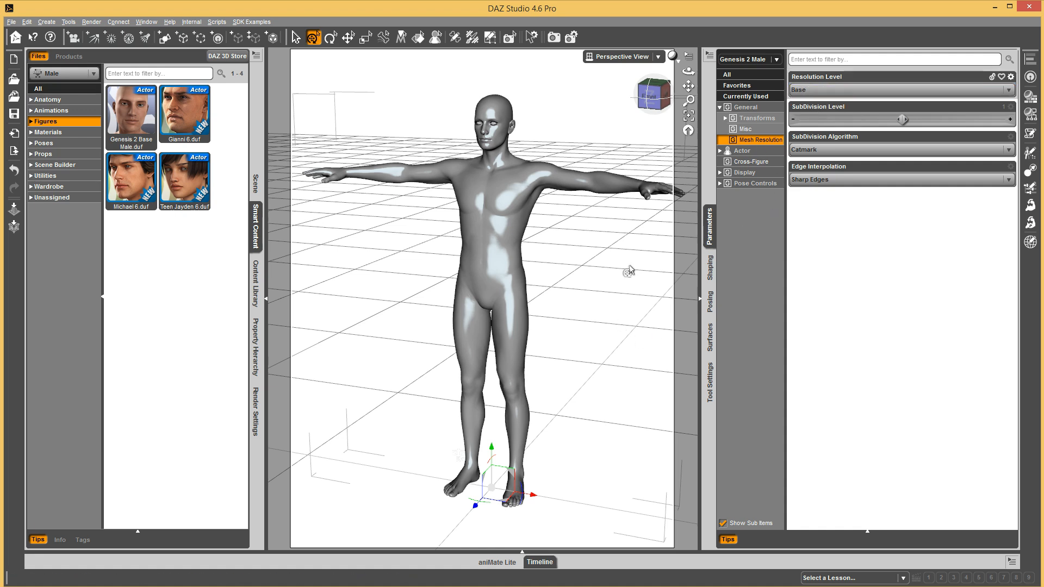
click(13, 156)
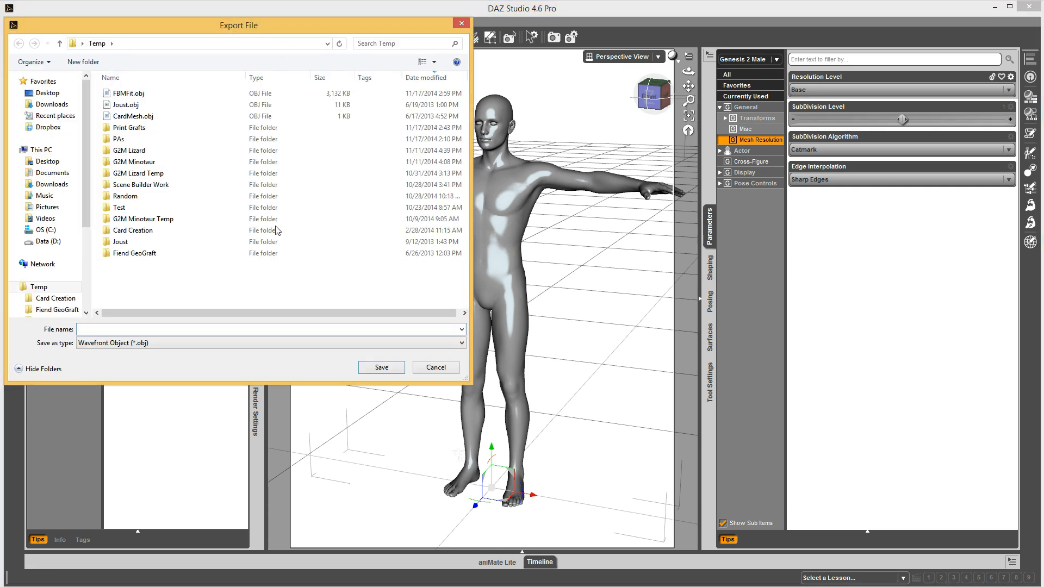
text(Gene)
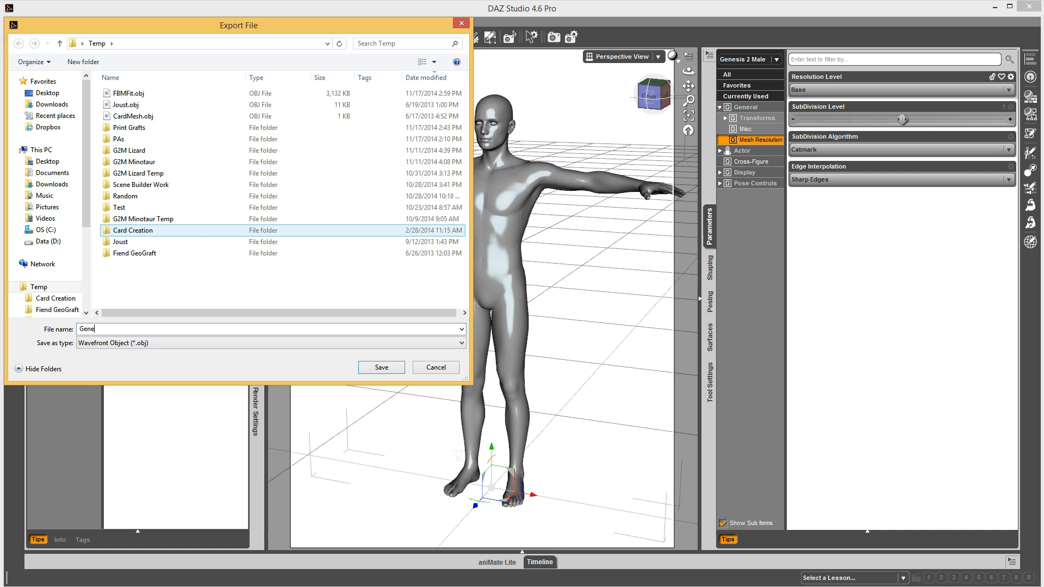
text(sis2MaleBase)
key(Return)
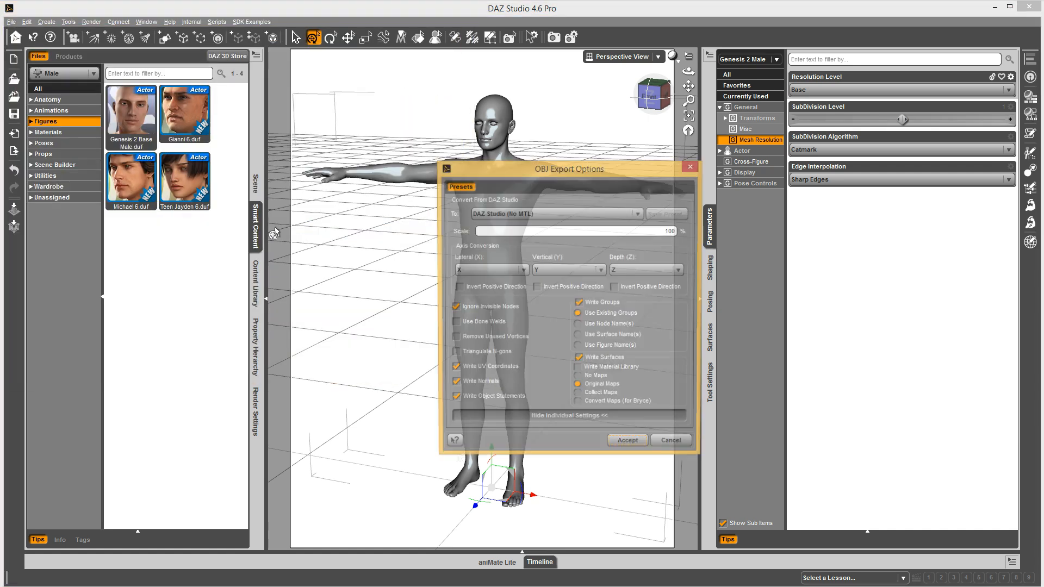
Choose the DAZ Studio (1 unit = 1cm) export preset and complete the OBJ export.
click(625, 216)
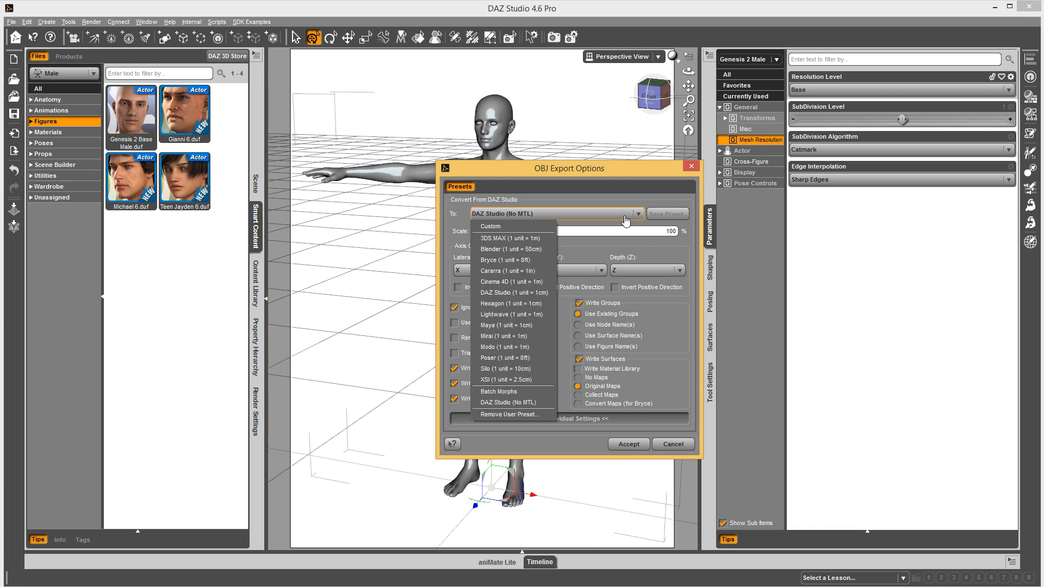
click(516, 293)
click(628, 445)
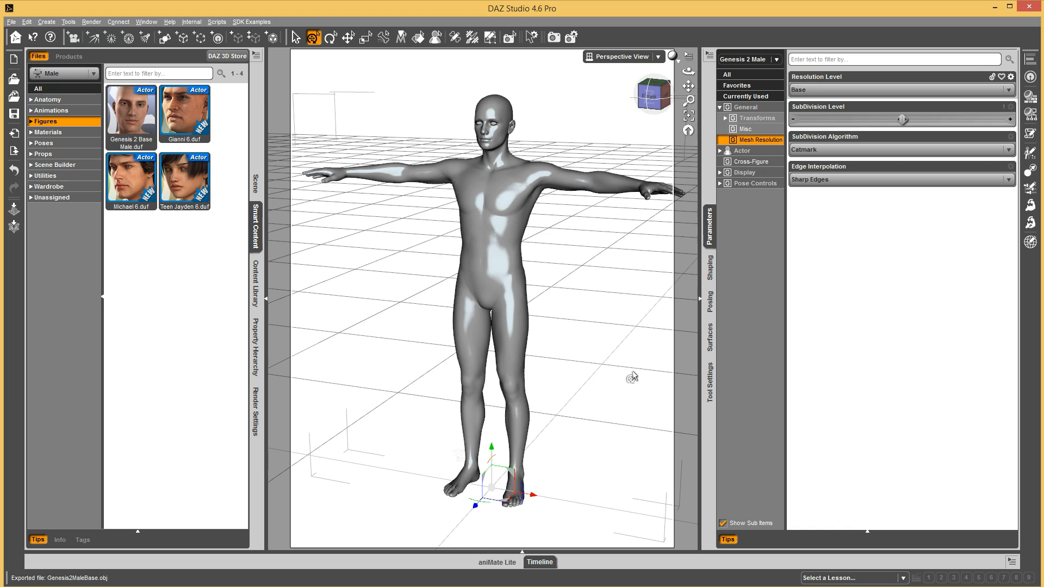
Set the figure's resolution level to High Resolution, and add FBMFit.obj to Morph Loader Pro with its settings expanded.
click(820, 92)
click(815, 112)
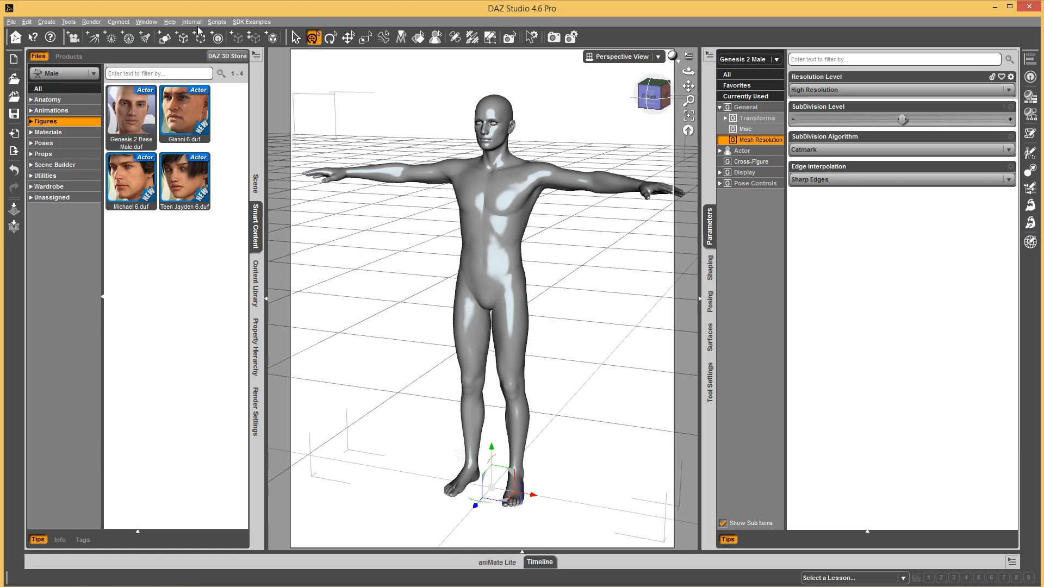
click(27, 21)
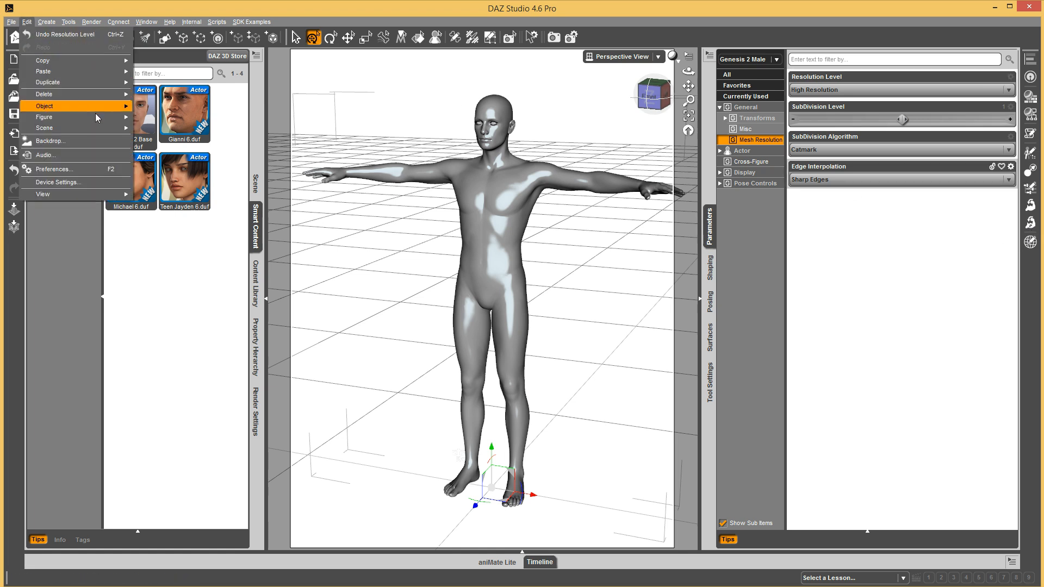
mouse_move(105, 107)
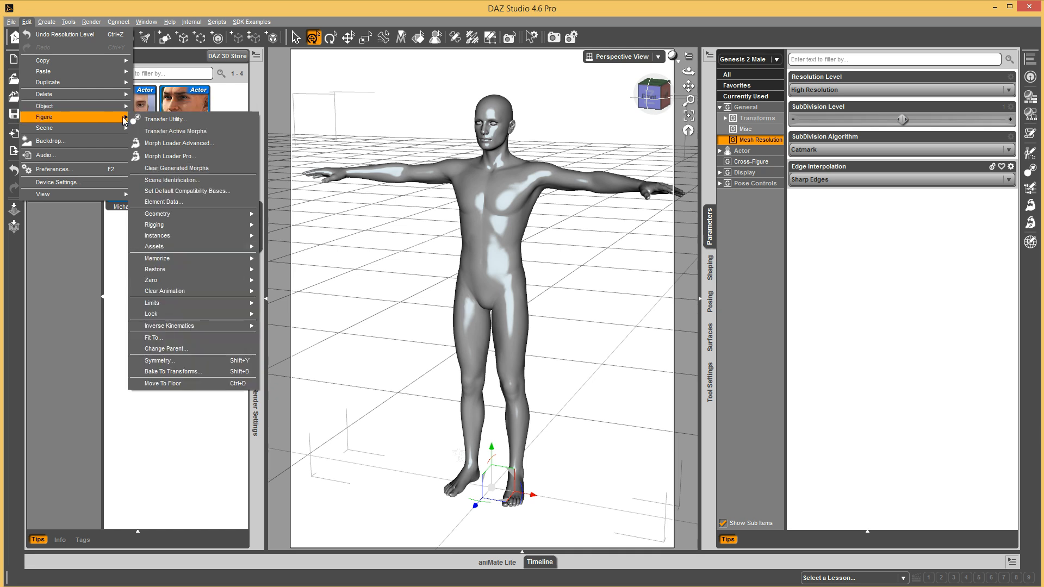
click(188, 159)
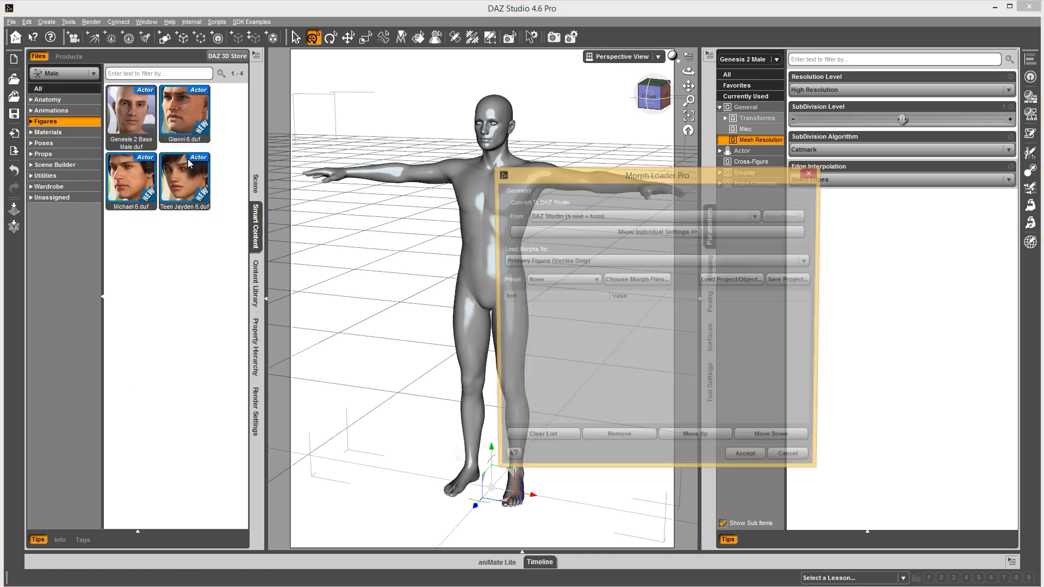
drag(661, 178, 631, 163)
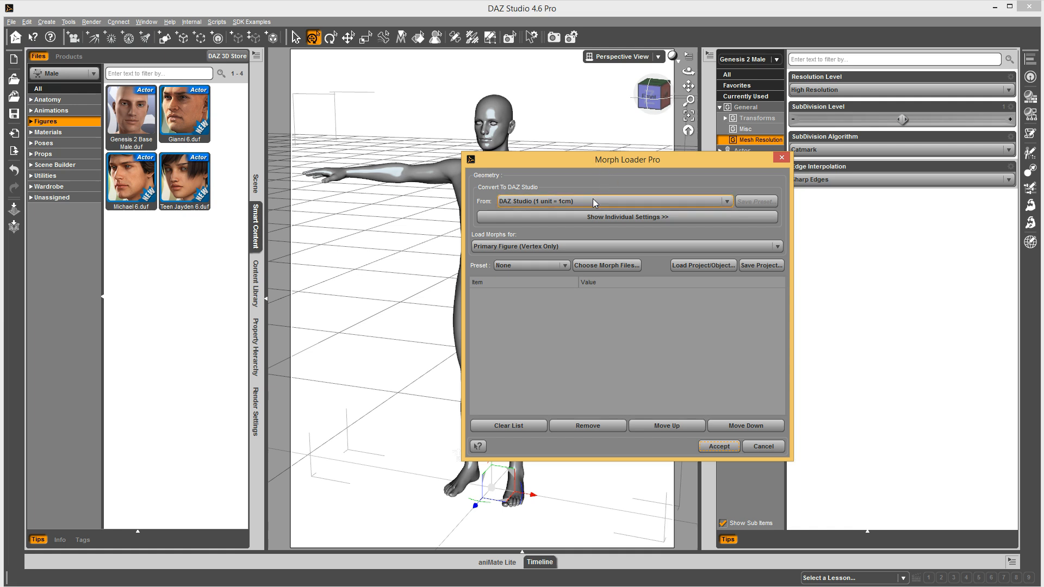
click(607, 266)
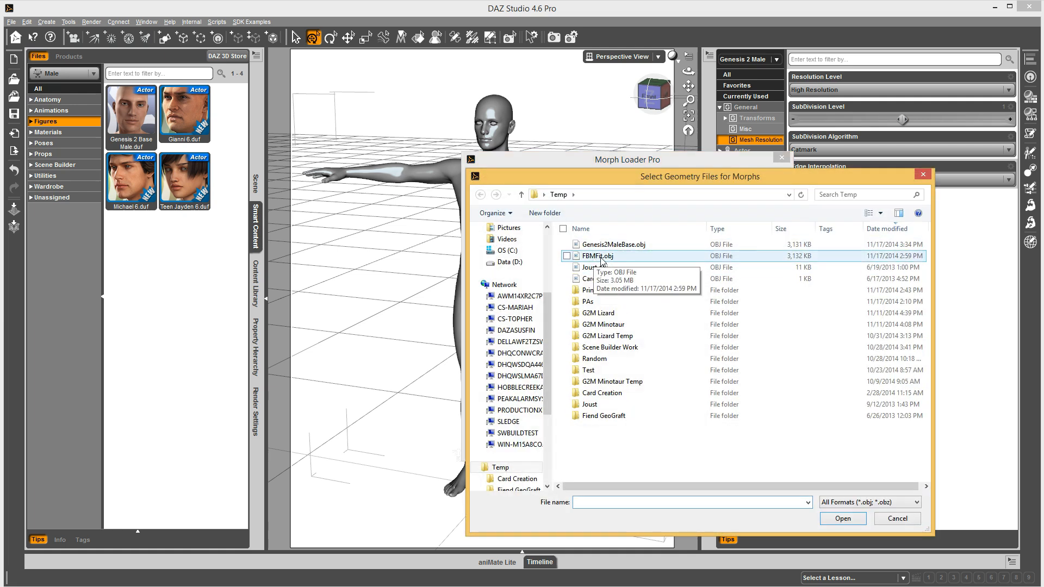
double_click(597, 256)
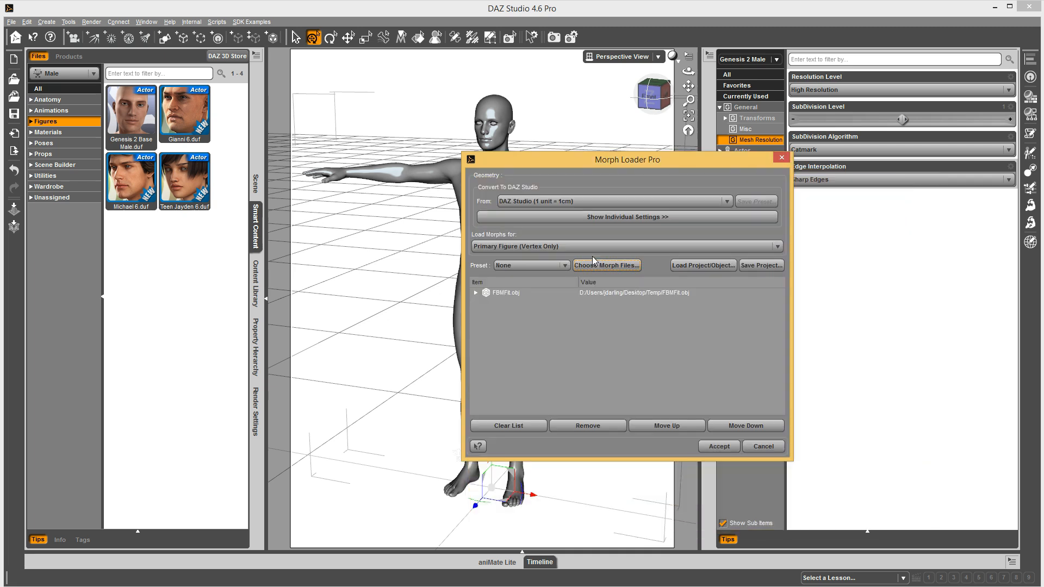
double_click(501, 294)
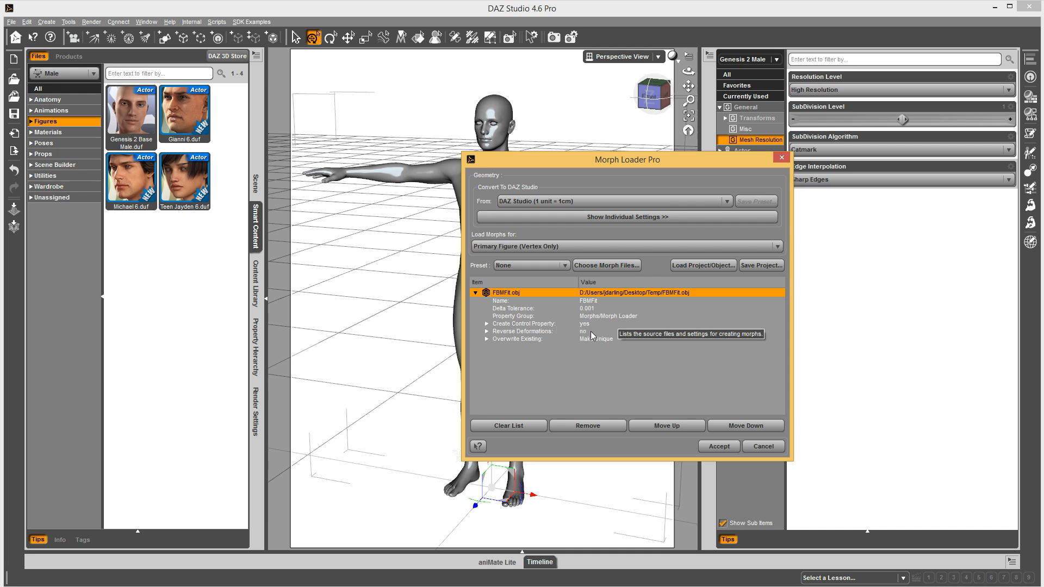
Assign the FBMFit morph to a new property group named Test.
click(601, 316)
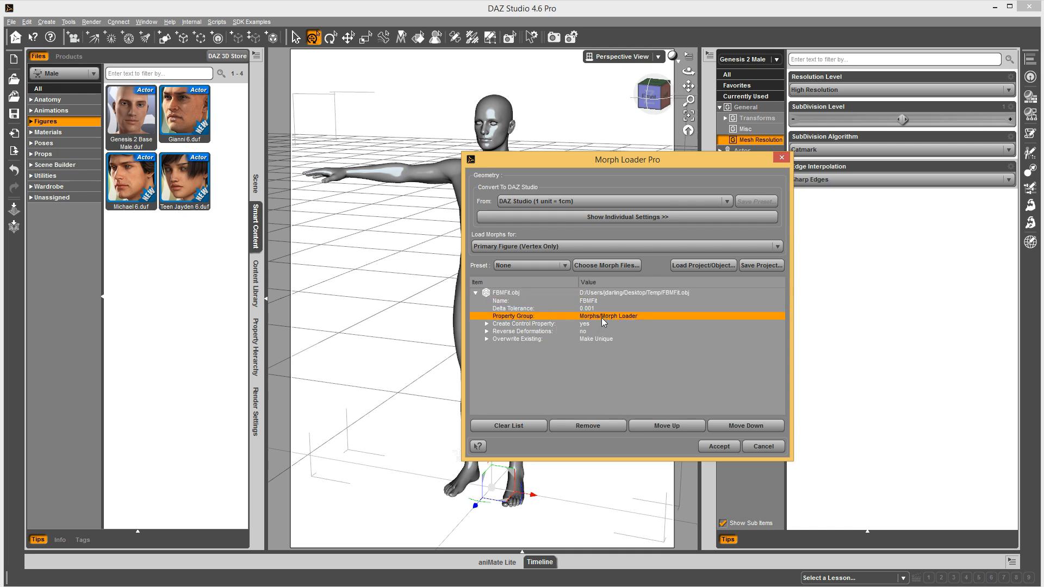
click(602, 317)
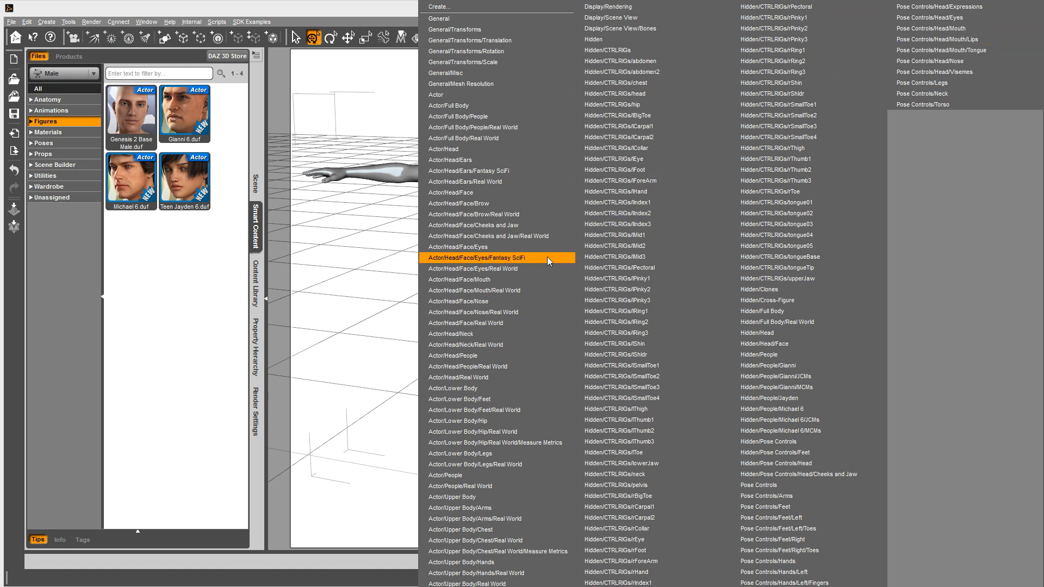
click(474, 8)
text(Test)
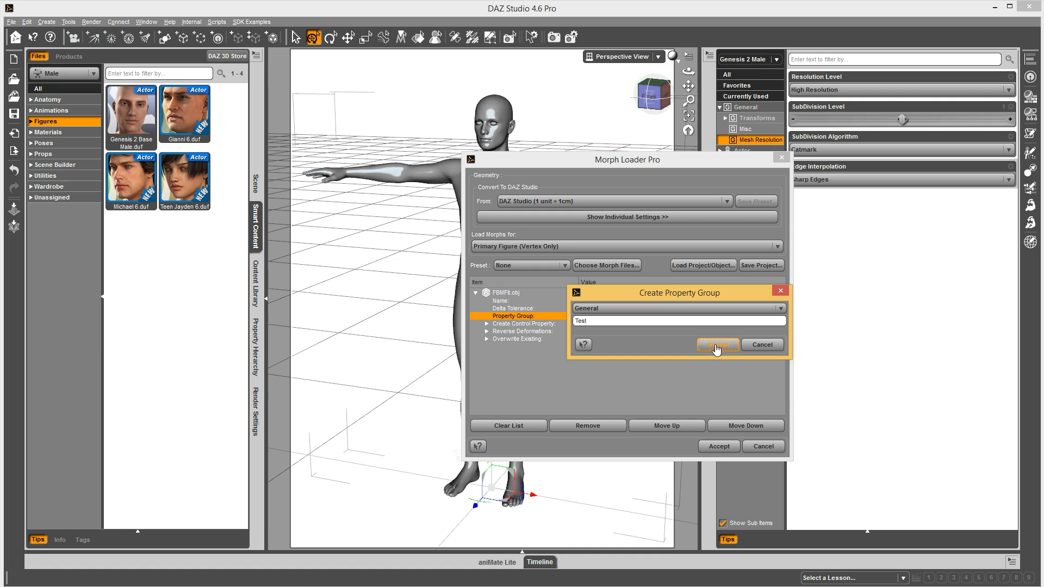
click(717, 345)
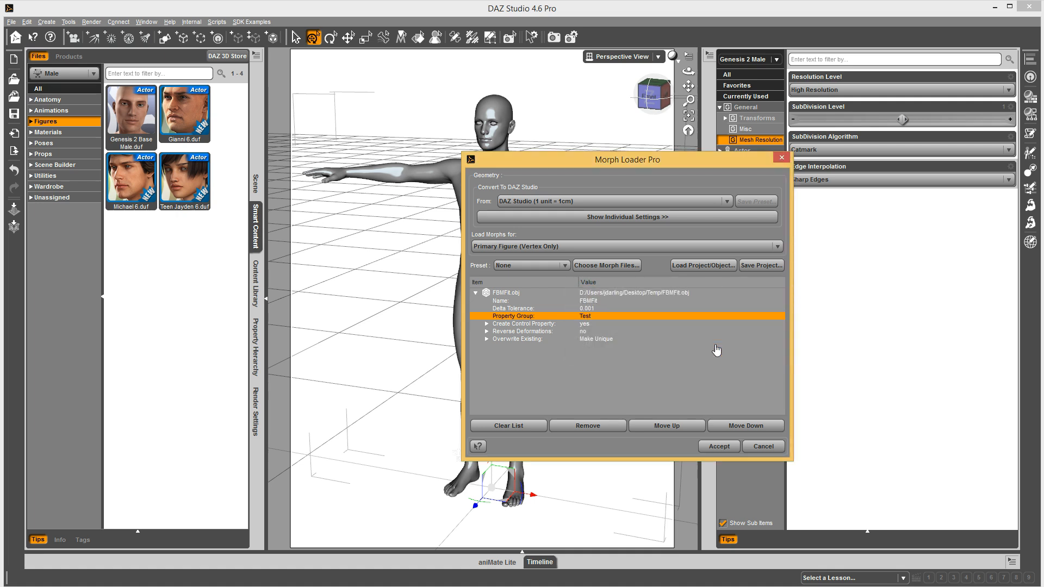
Load the FBMFit morph into property group Actor/Full Body/People/Real World with Overwrite Existing set to Deltas Only.
click(588, 318)
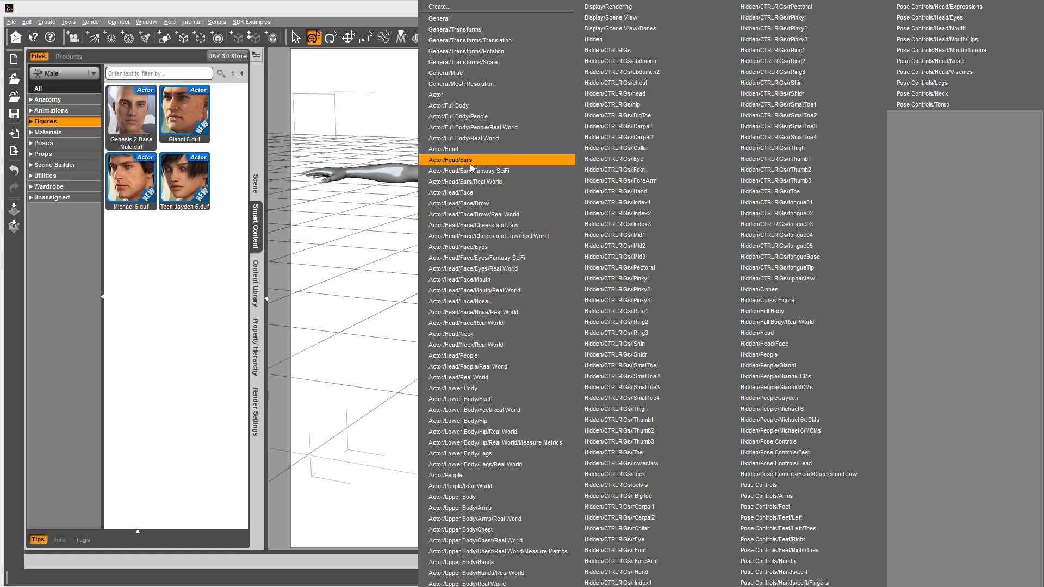
click(488, 129)
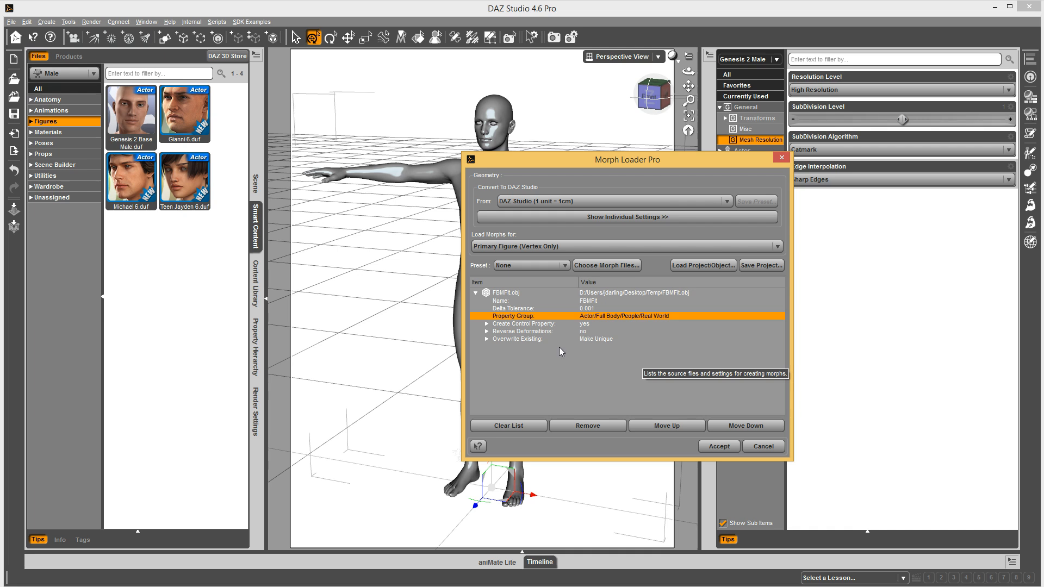
click(595, 340)
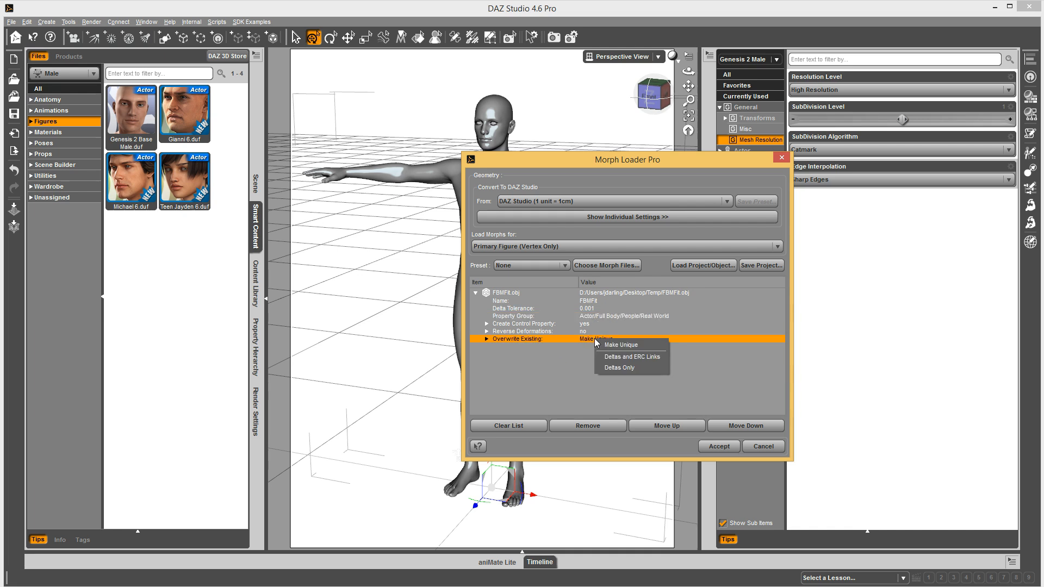
click(622, 368)
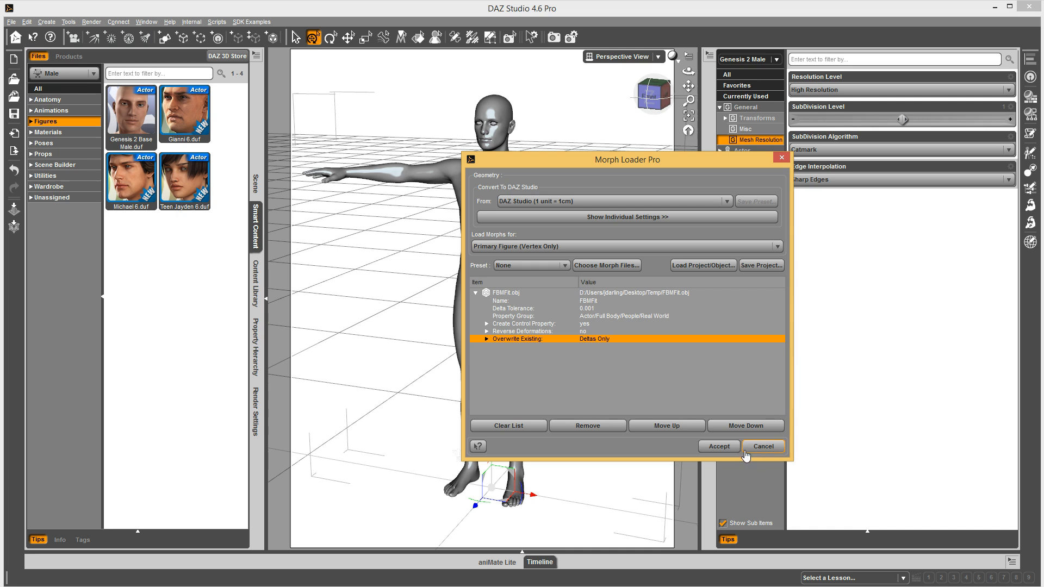
click(725, 447)
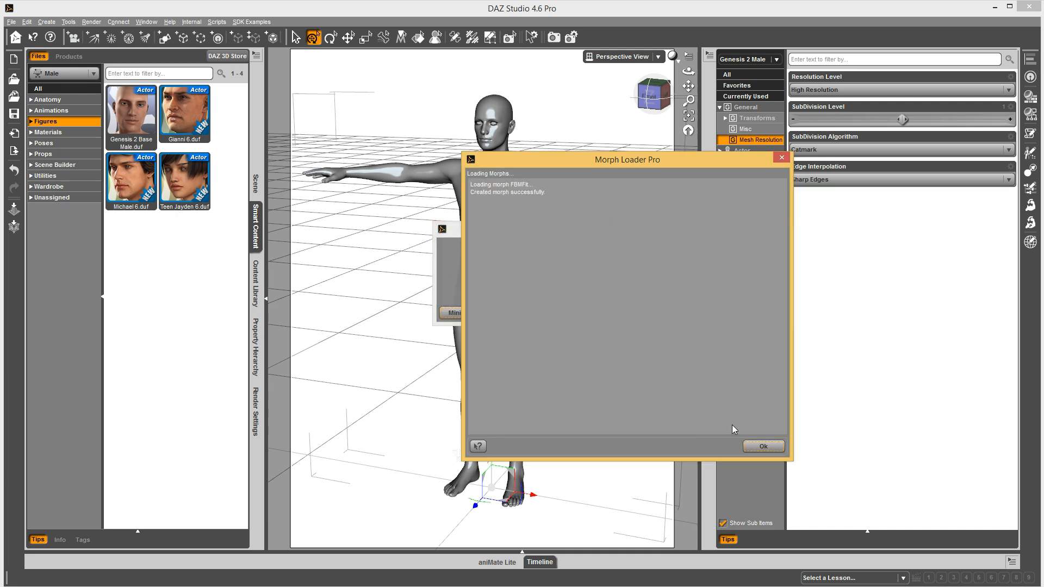
click(763, 447)
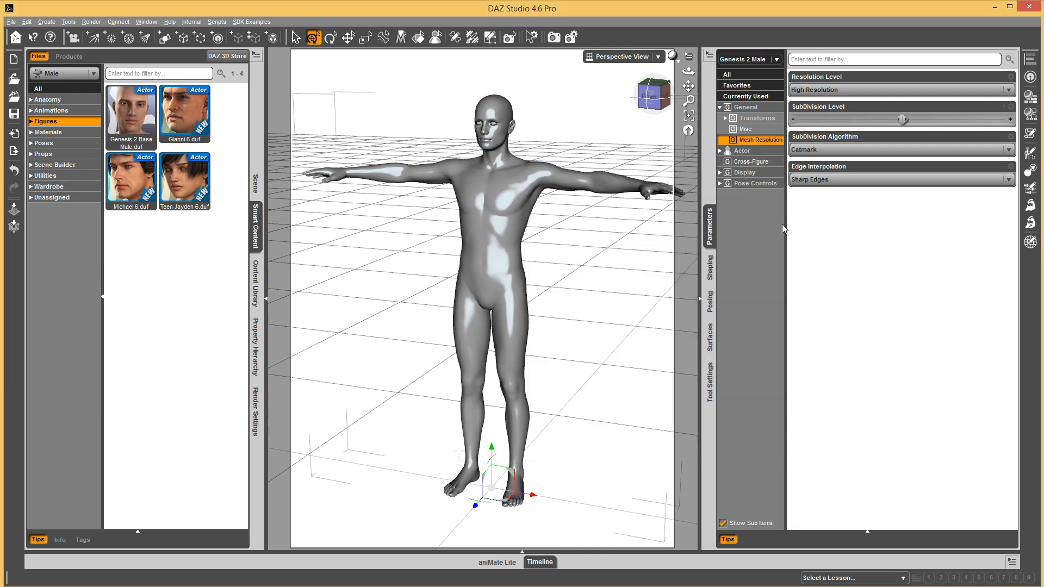
Show the figure's parameters under Actor/Full Body/People/Real World to find the FBMFit morph slider.
click(744, 152)
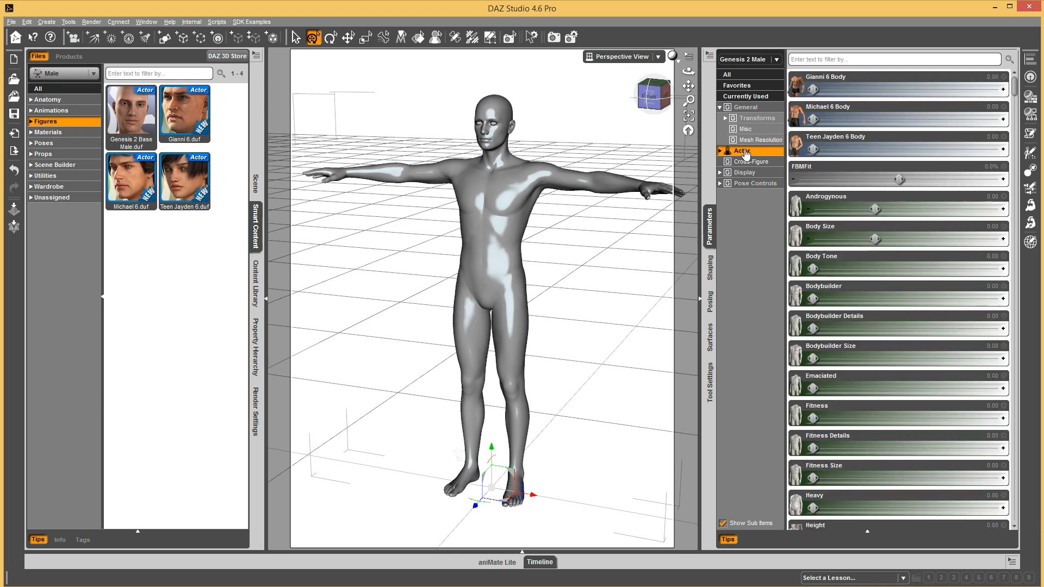
double_click(738, 153)
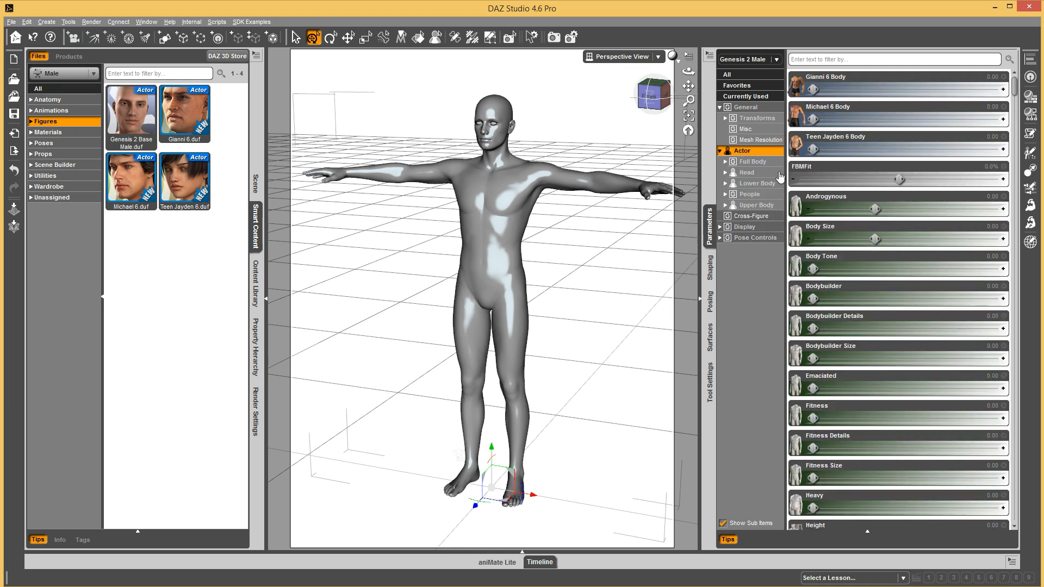
double_click(752, 162)
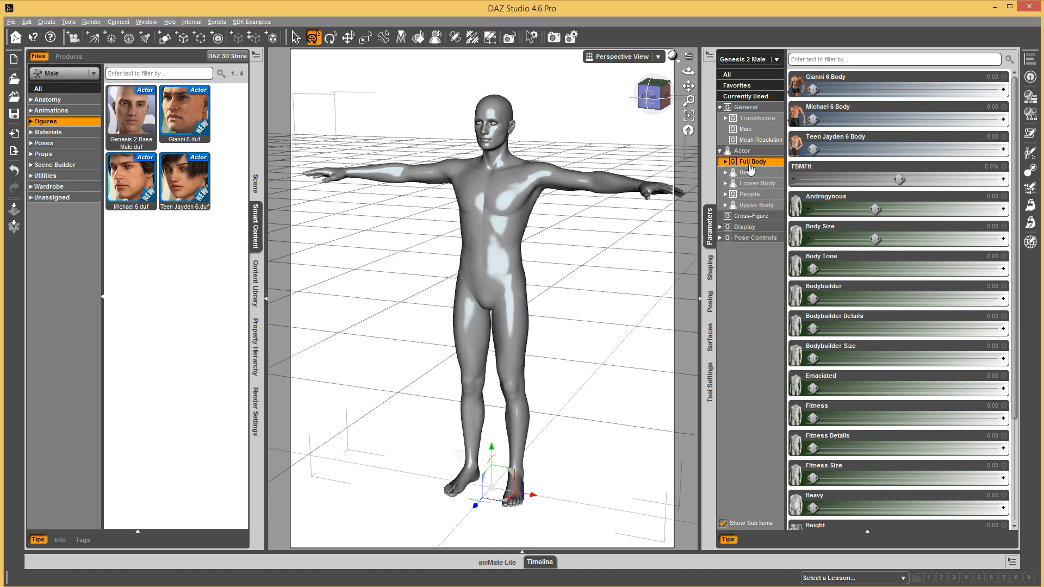
click(767, 185)
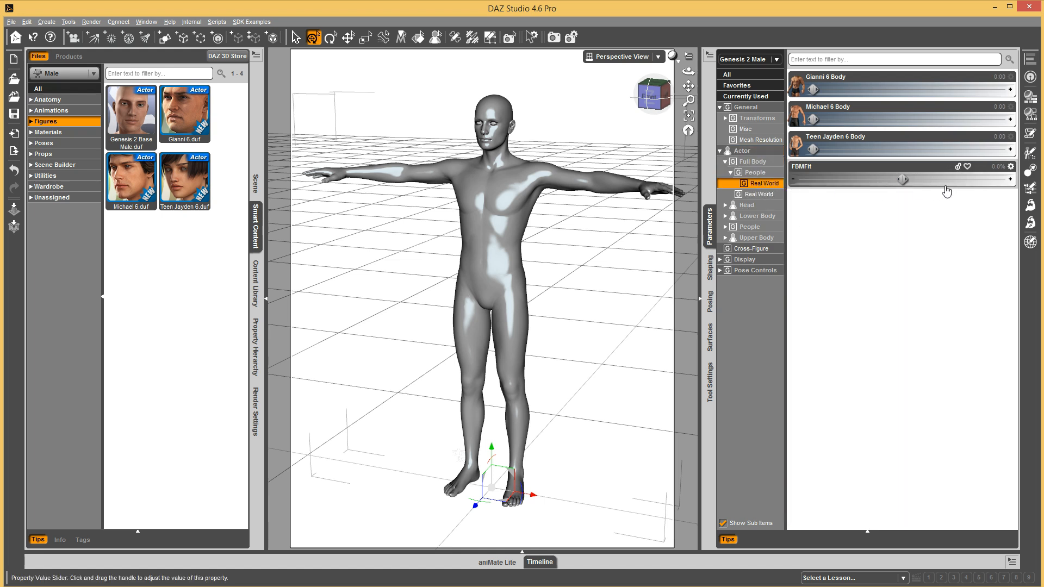
mouse_move(907, 181)
mouse_down()
mouse_move(1021, 188)
mouse_move(906, 181)
mouse_up()
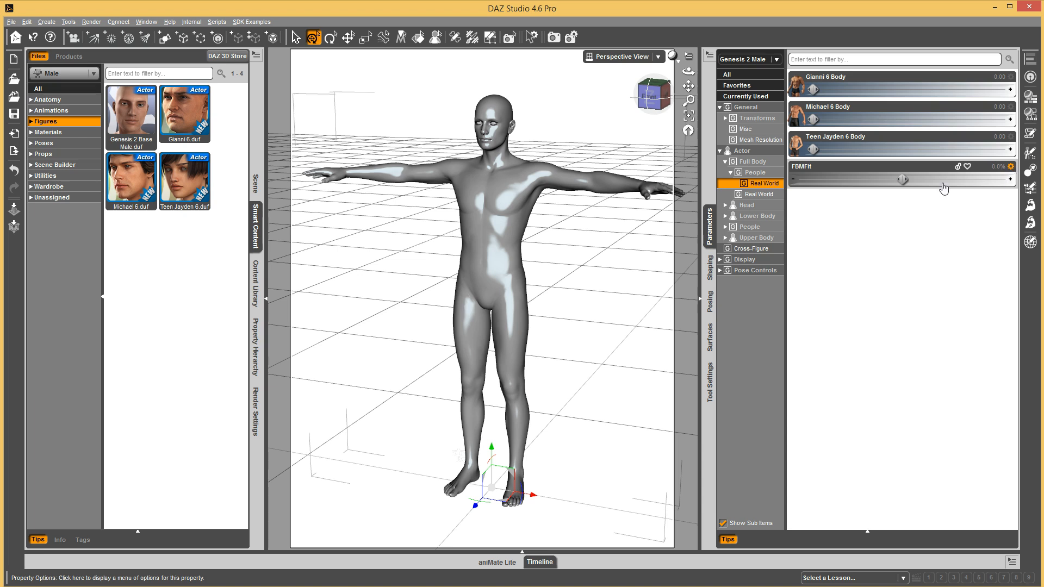
In the FBMFit parameter settings, set the minimum to 0, keep limits enabled and turn off As Percent.
click(1011, 167)
click(1007, 175)
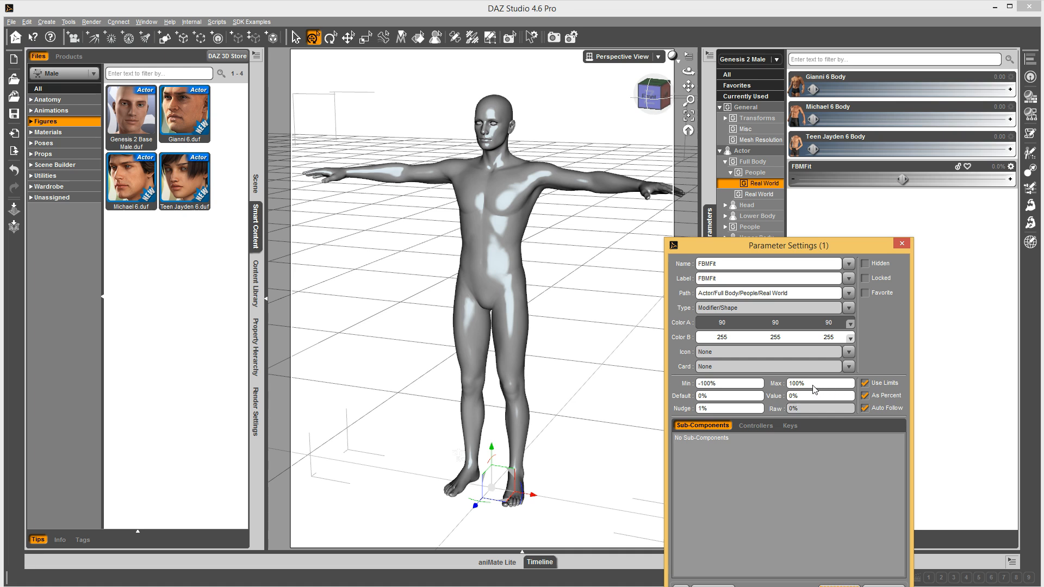
click(865, 384)
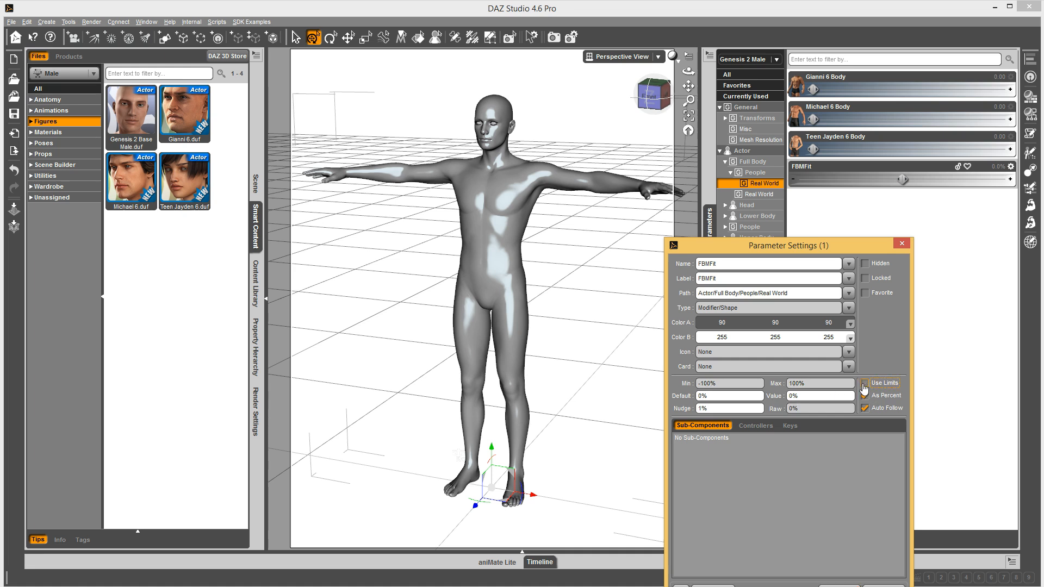
click(865, 384)
drag(752, 384, 633, 383)
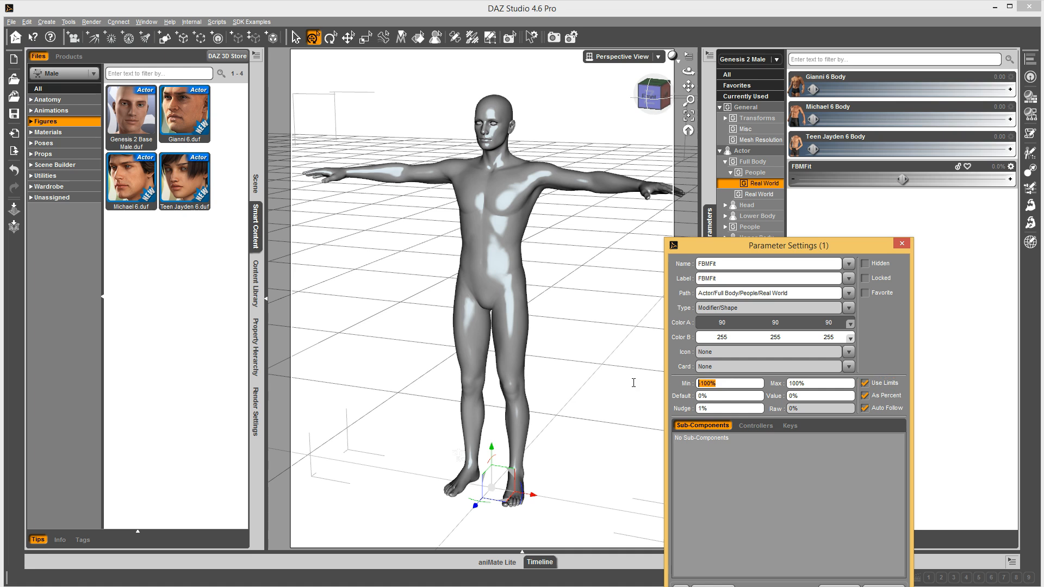
text(0)
key(Tab)
click(865, 396)
drag(812, 245, 770, 187)
click(821, 548)
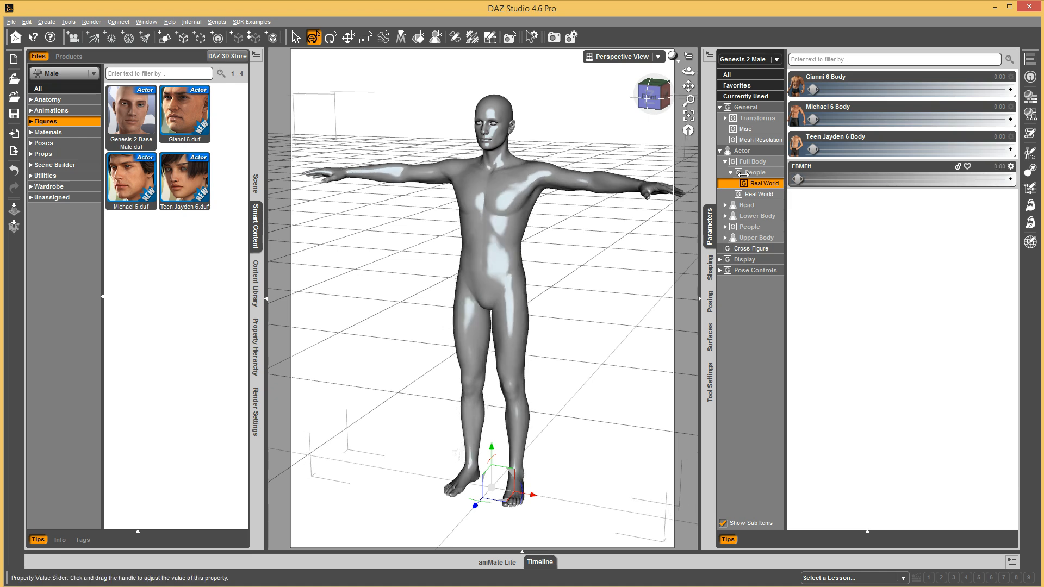
Review the FBMFit morph's parameter settings and close them without changes.
click(1010, 167)
click(996, 175)
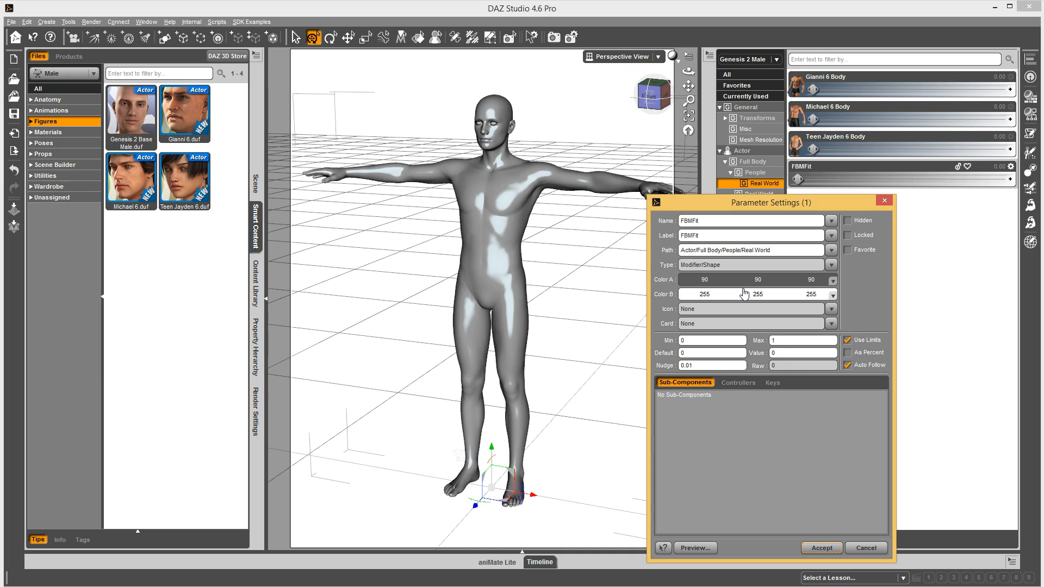
click(868, 548)
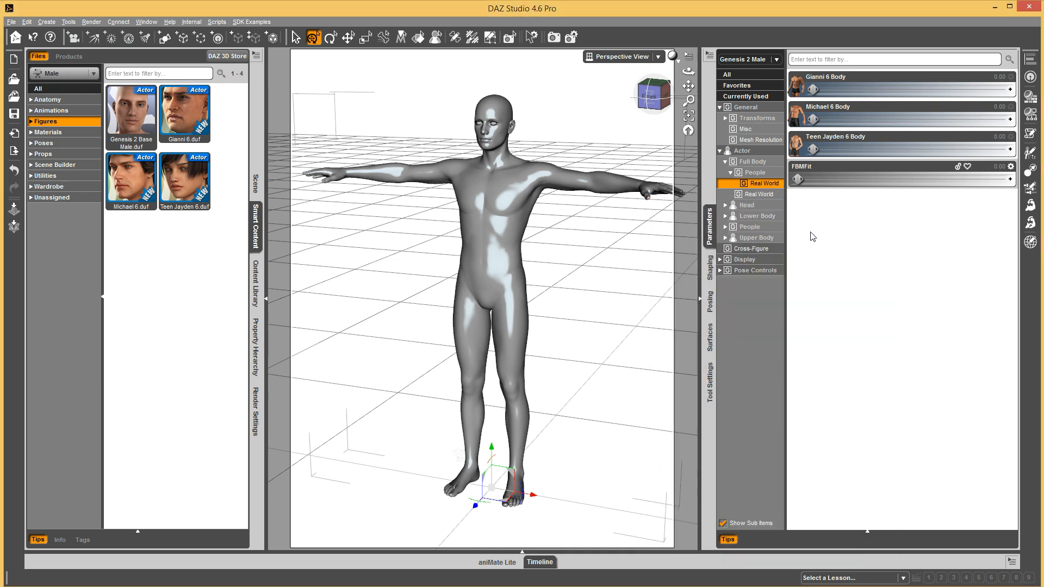
Start saving a morph asset, with D:/My DAZ 3D Beta Library as the asset directory and My Content as the product name.
click(13, 21)
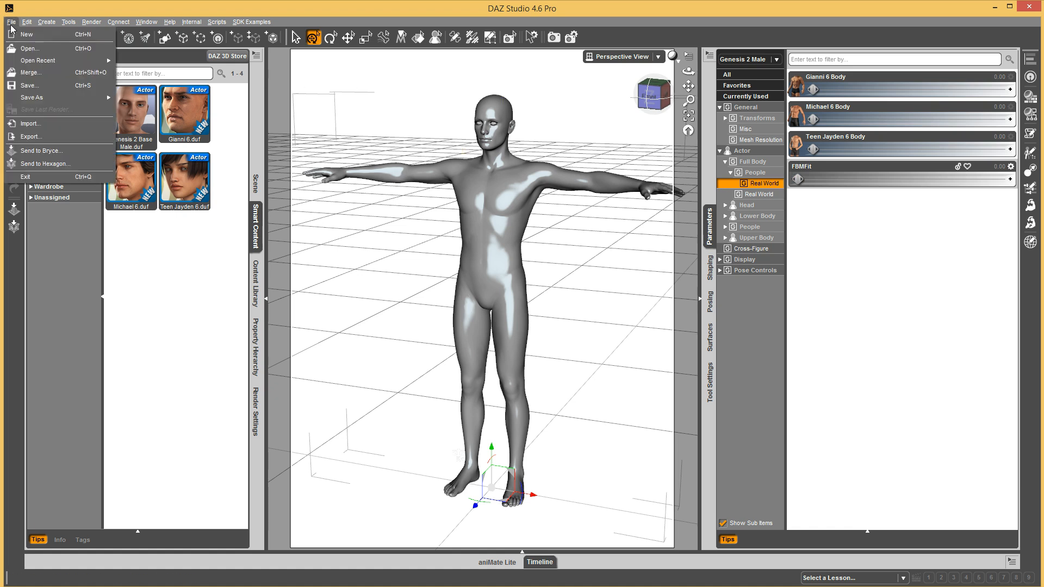
mouse_move(98, 101)
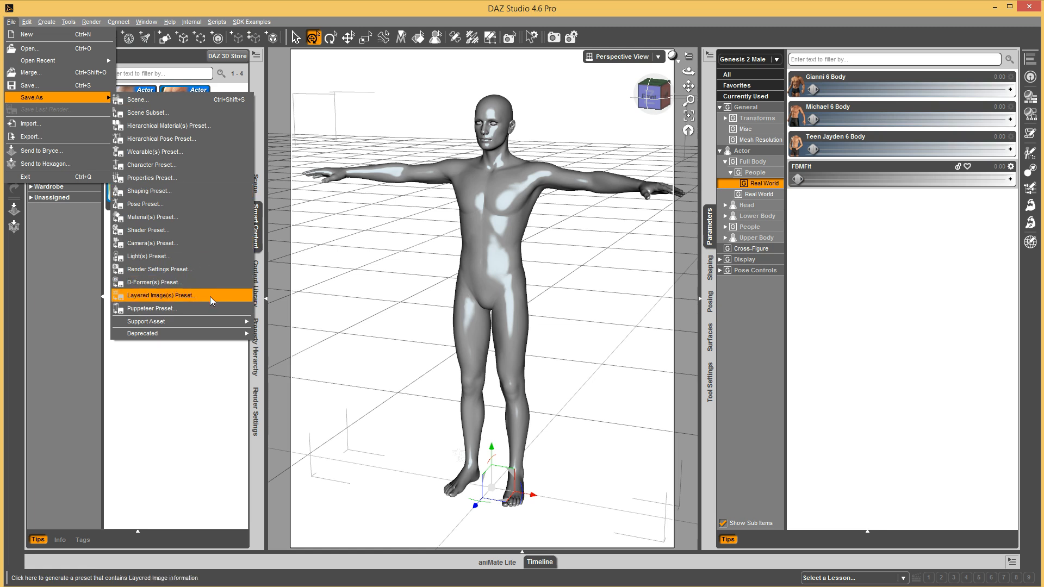
mouse_move(236, 324)
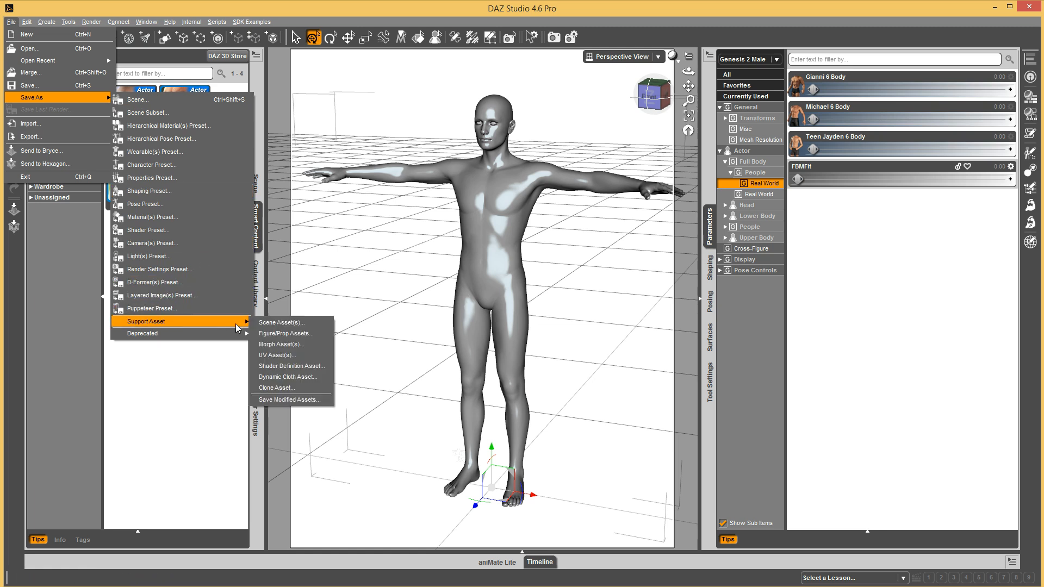
click(296, 345)
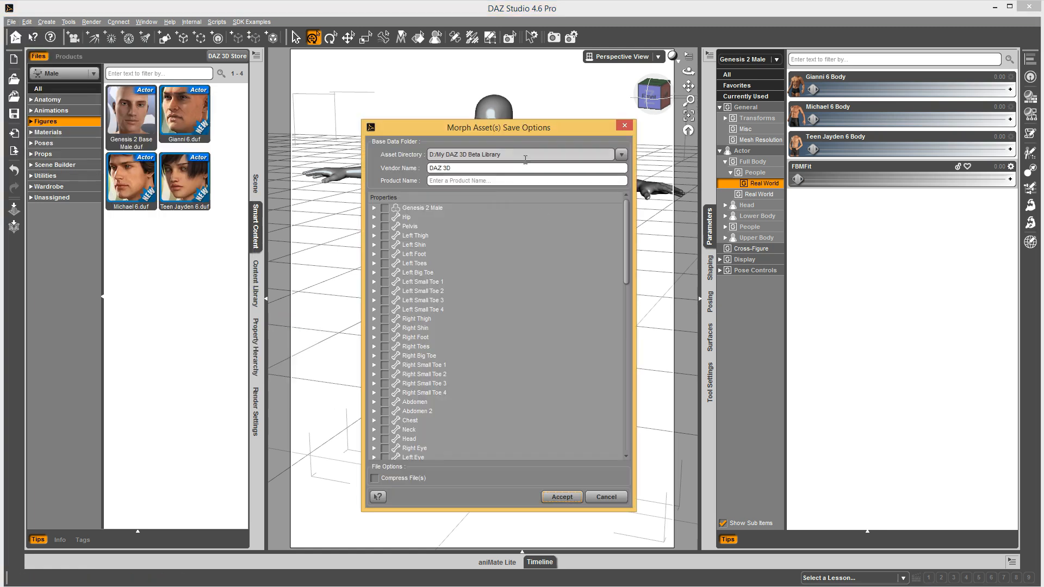
click(620, 155)
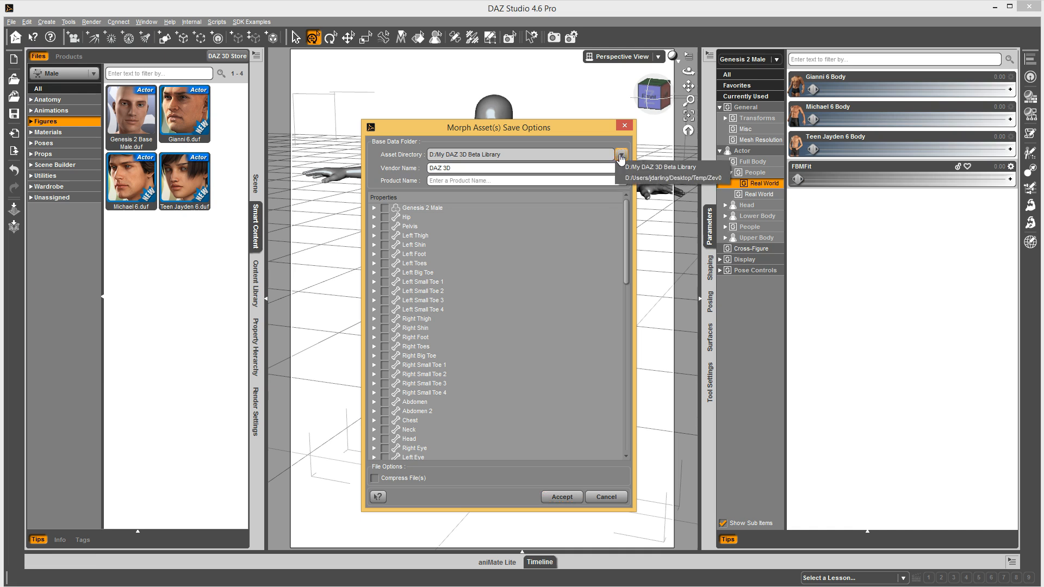
click(660, 167)
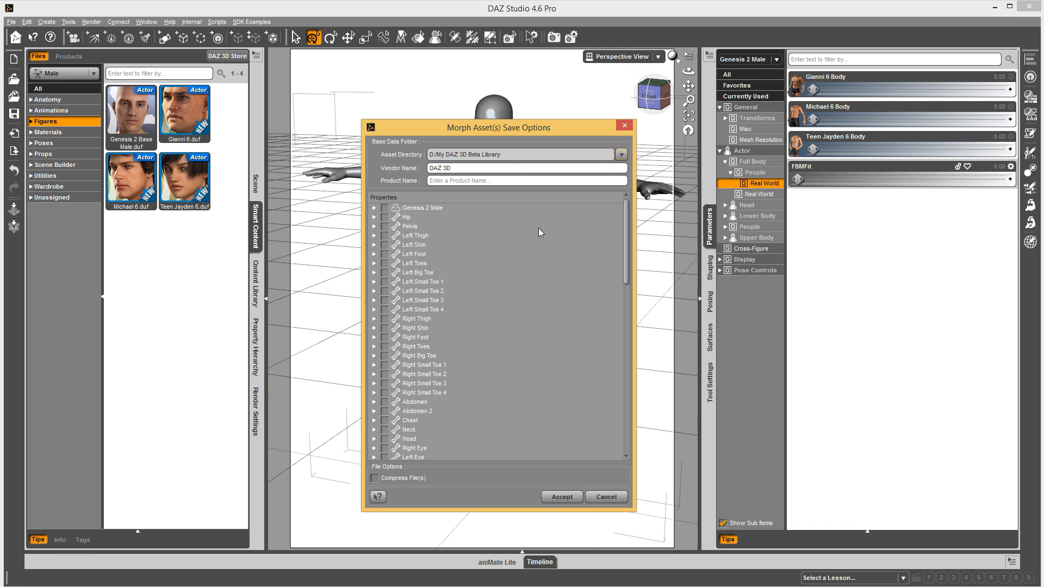
click(472, 183)
Include only the FBMFit property from Genesis 2 Male/Actor/Full Body/People/Real World and save the morph asset.
click(375, 208)
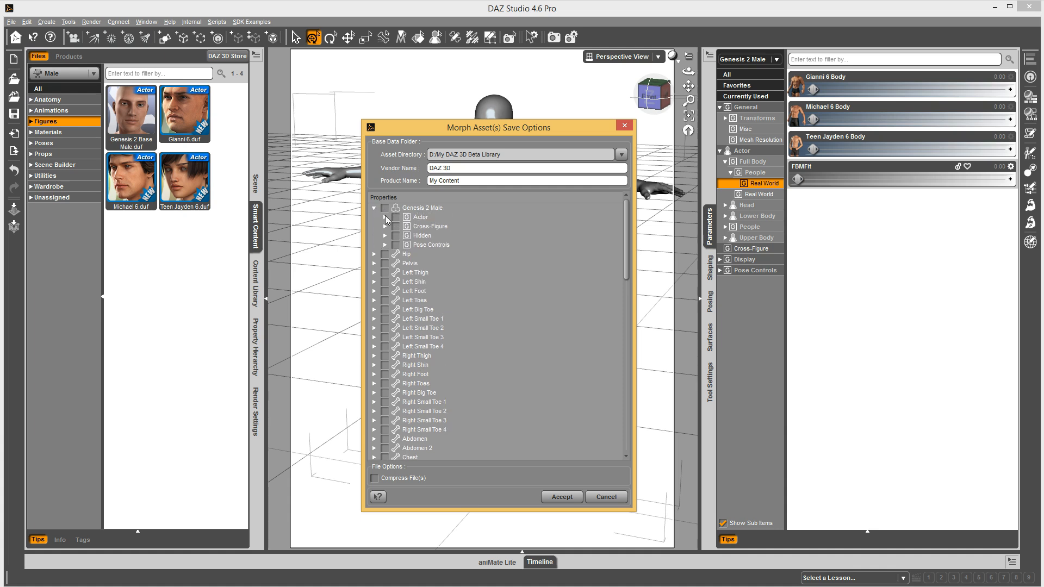
click(385, 217)
click(396, 227)
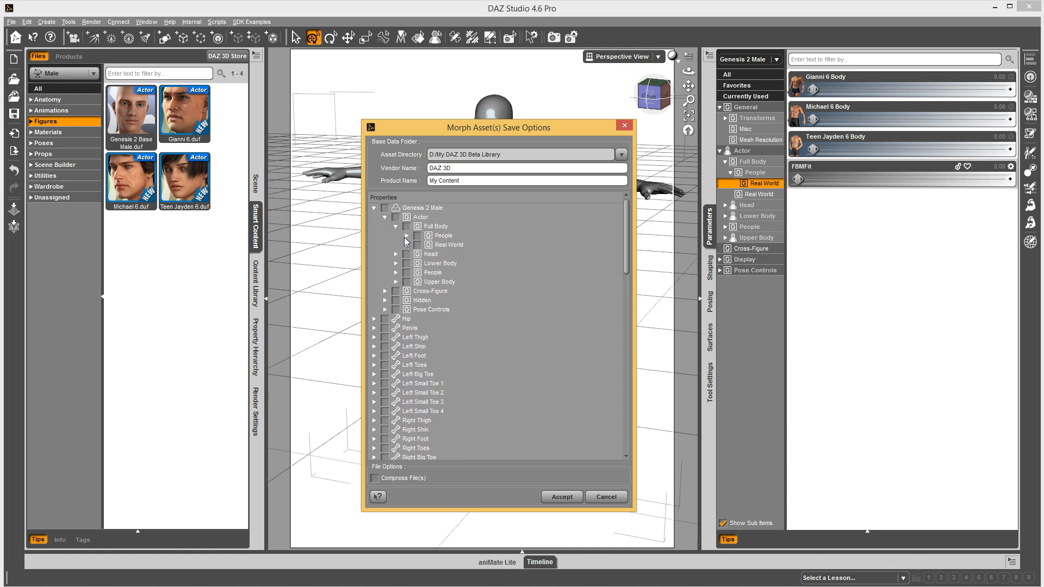
click(407, 236)
click(417, 244)
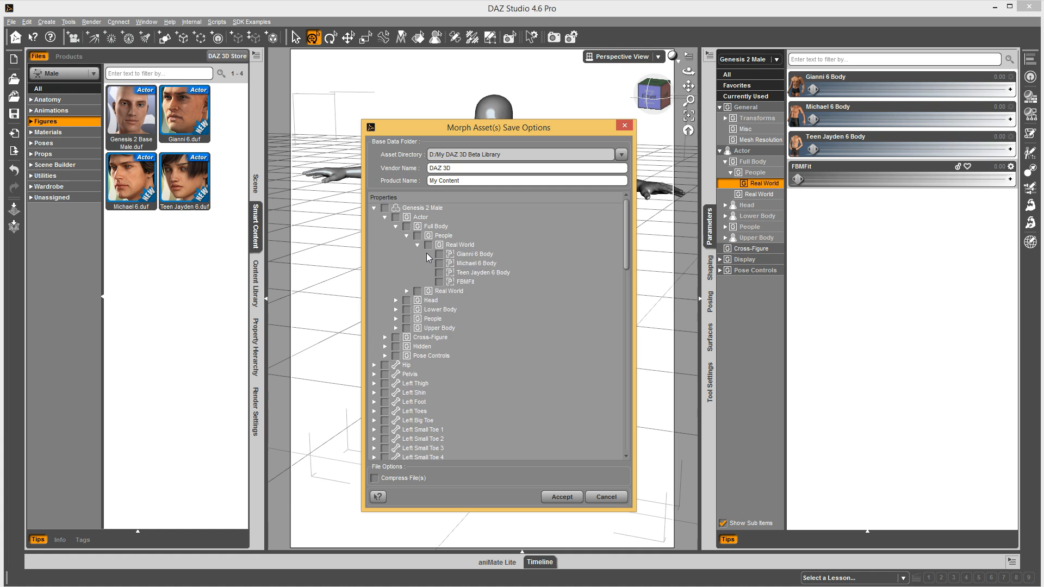
click(439, 282)
click(560, 497)
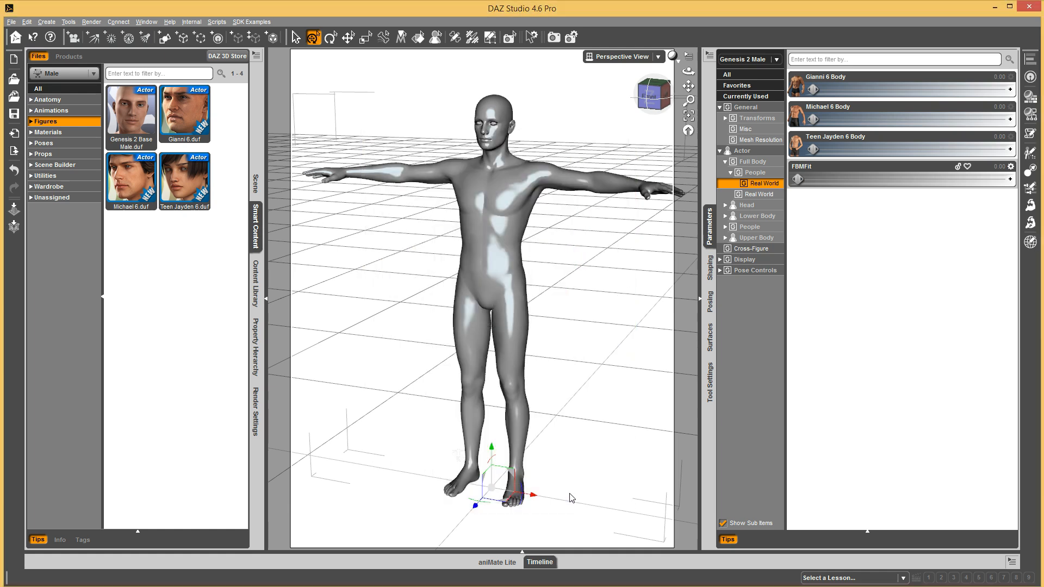
Start a new empty scene and load the Genesis 2 Base Male figure into it.
click(14, 58)
click(521, 311)
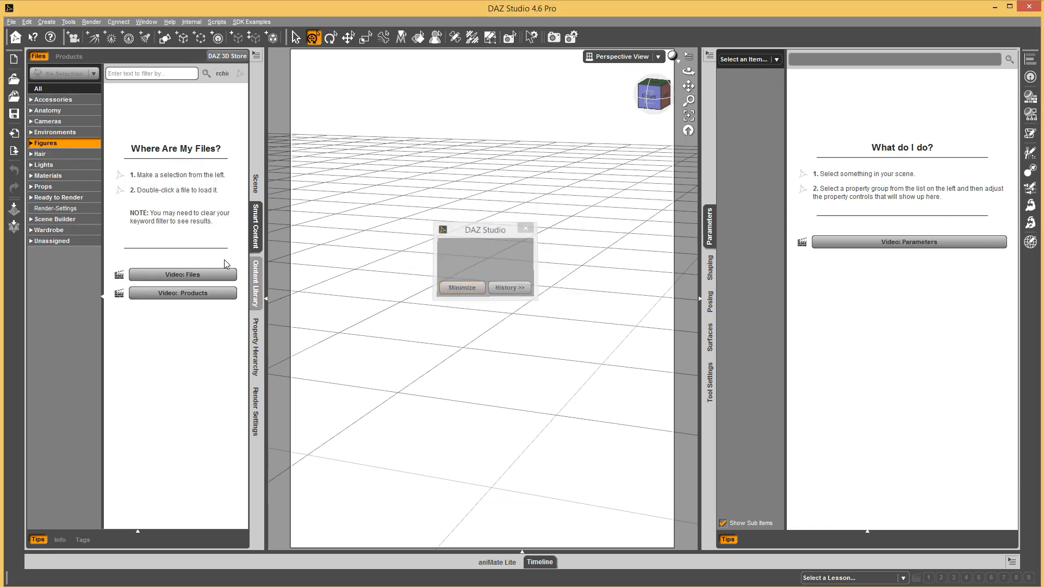
double_click(139, 363)
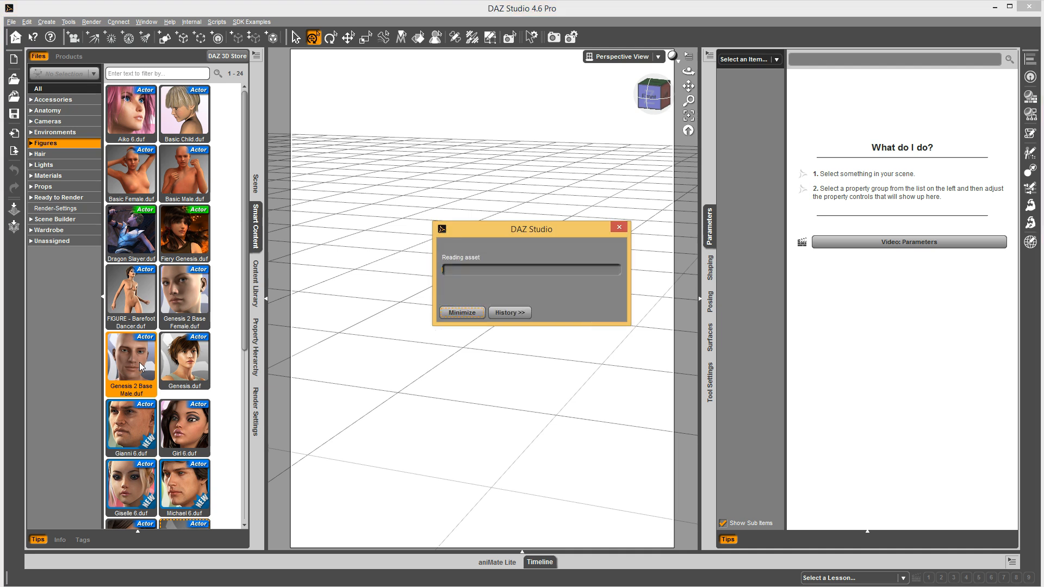